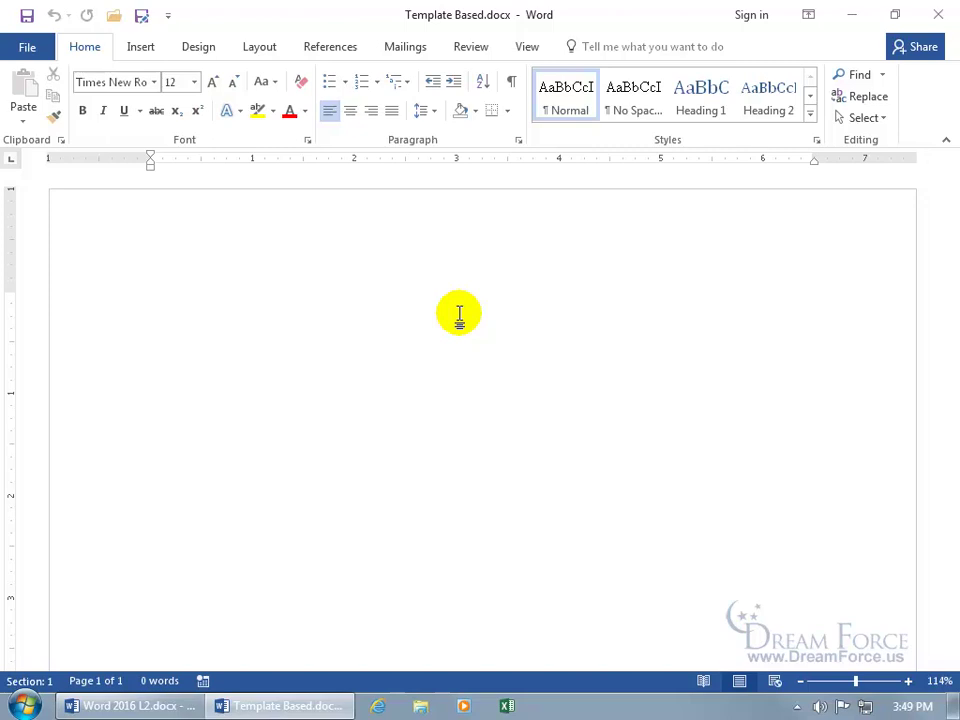
Browse the Education category of the new-document templates and pin the Fall flyer template to the list.
{"action": "left_click", "coordinate": [28, 48]}
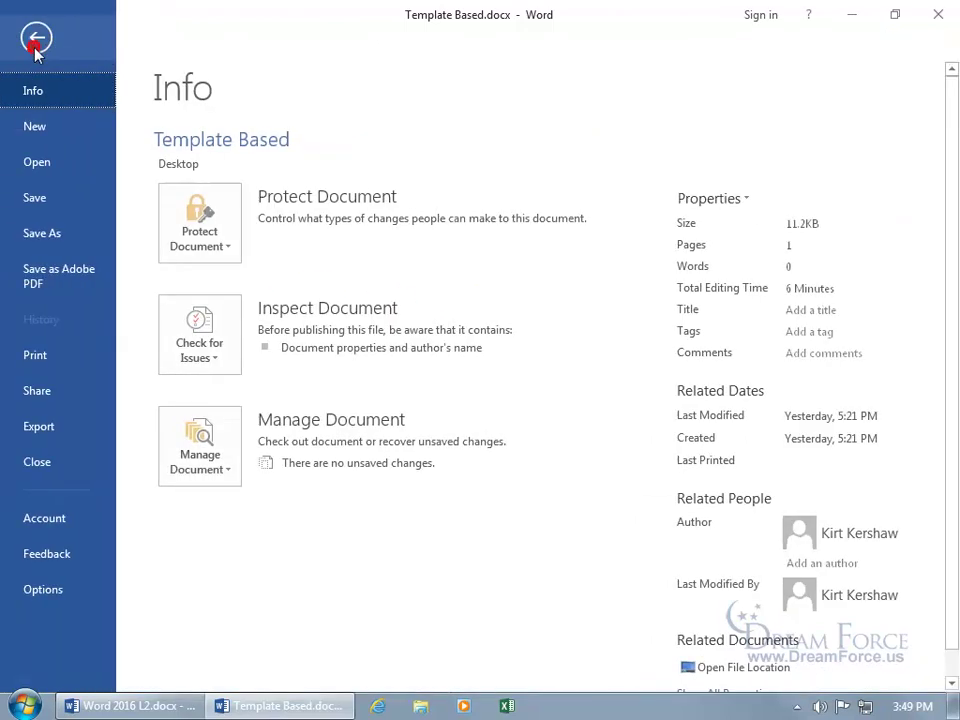
{"action": "left_click", "coordinate": [40, 126]}
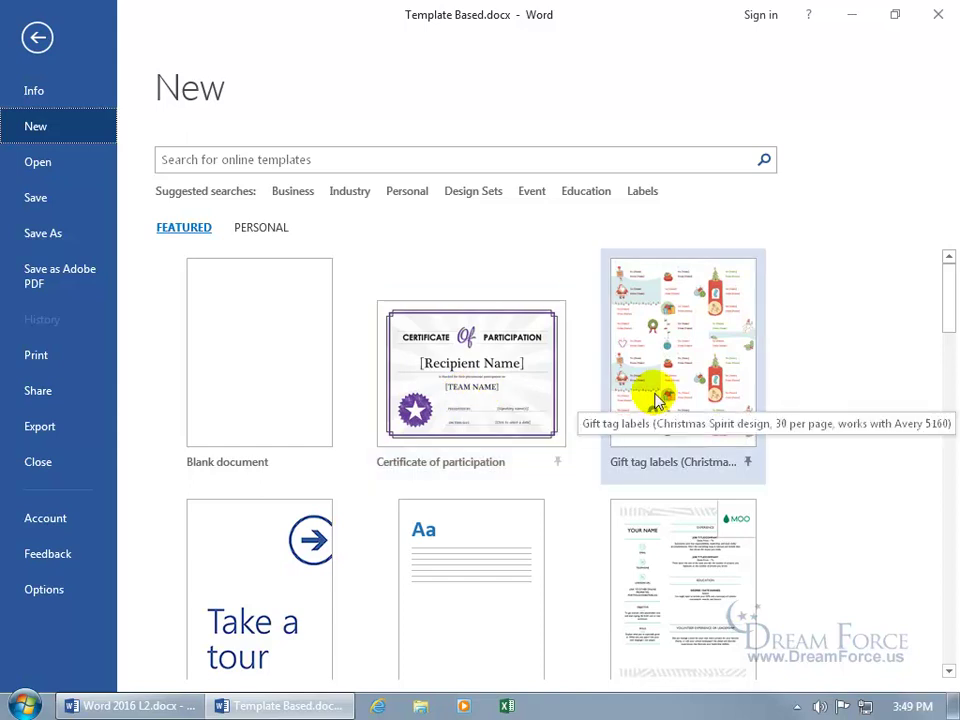
{"action": "left_click_drag", "start_coordinate": [949, 304], "coordinate": [949, 272]}
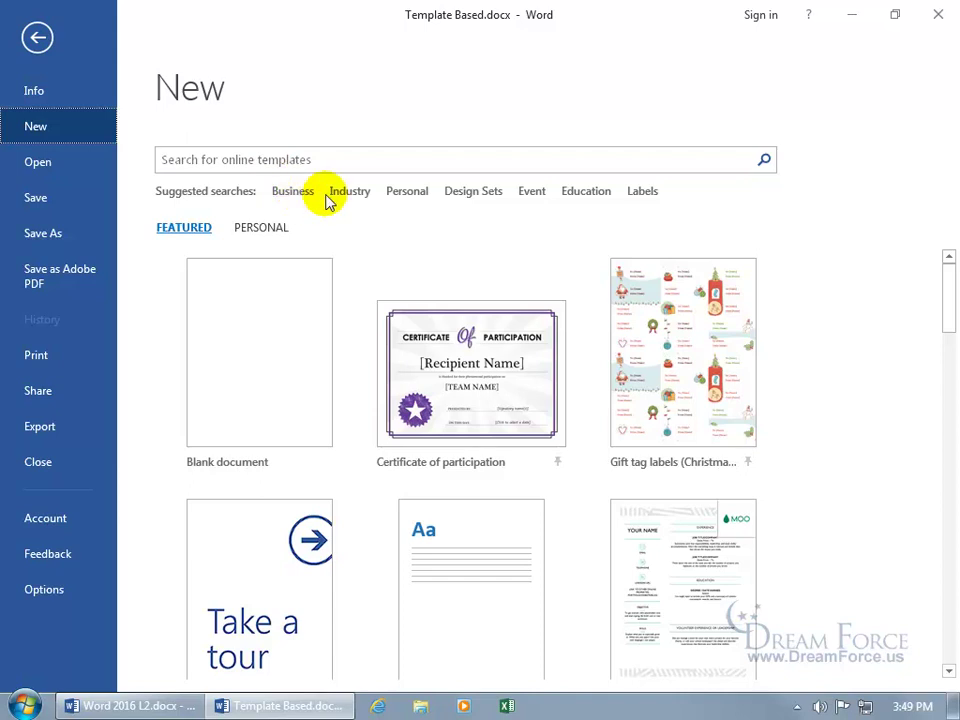
{"action": "left_click", "coordinate": [585, 197]}
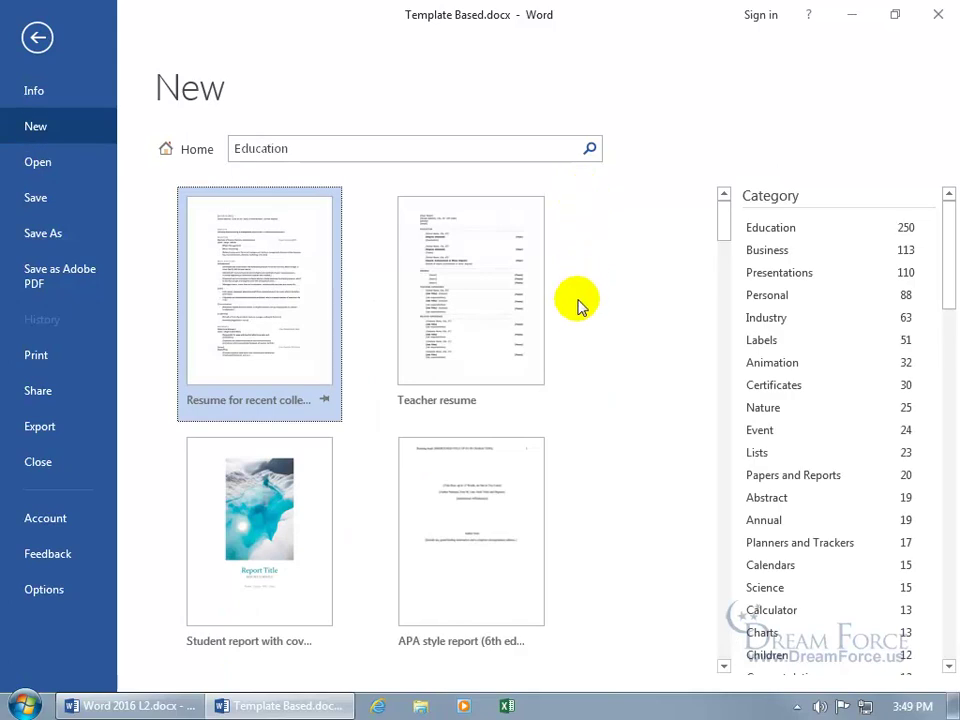
{"action": "left_click_drag", "start_coordinate": [722, 229], "coordinate": [725, 300]}
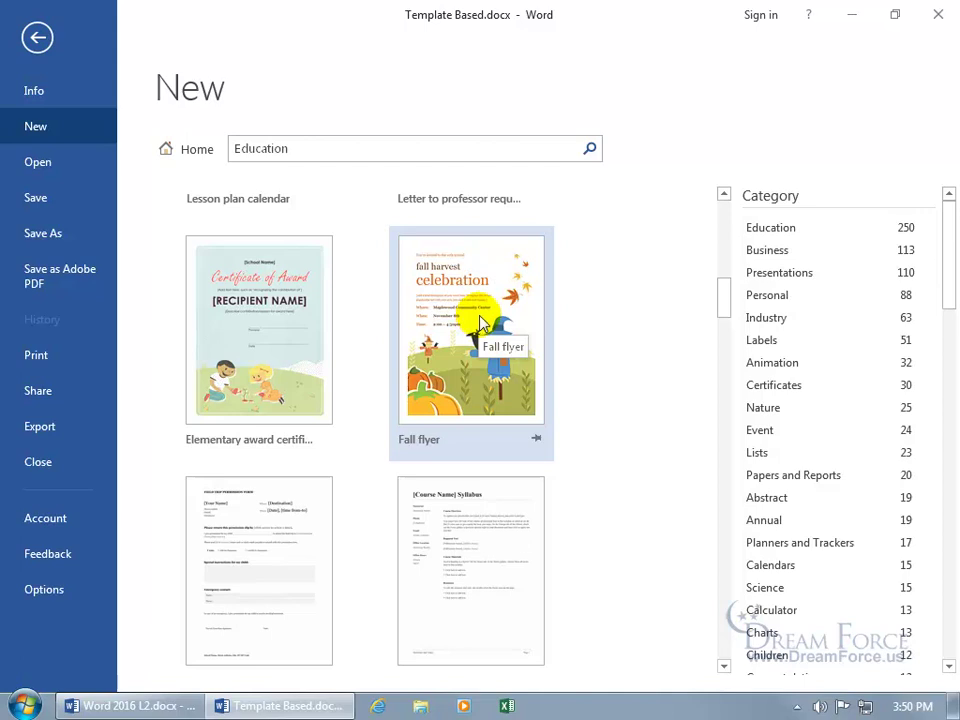
{"action": "left_click", "coordinate": [536, 441]}
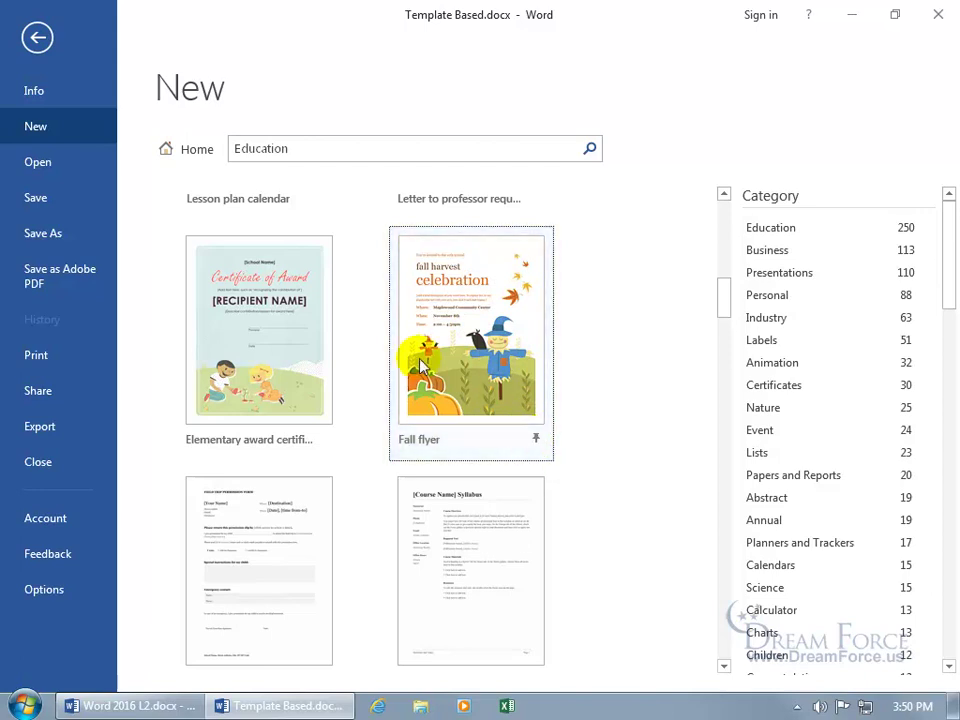
Go back to the featured templates, unpin the Fall flyer template, and pin it again.
{"action": "left_click", "coordinate": [193, 149]}
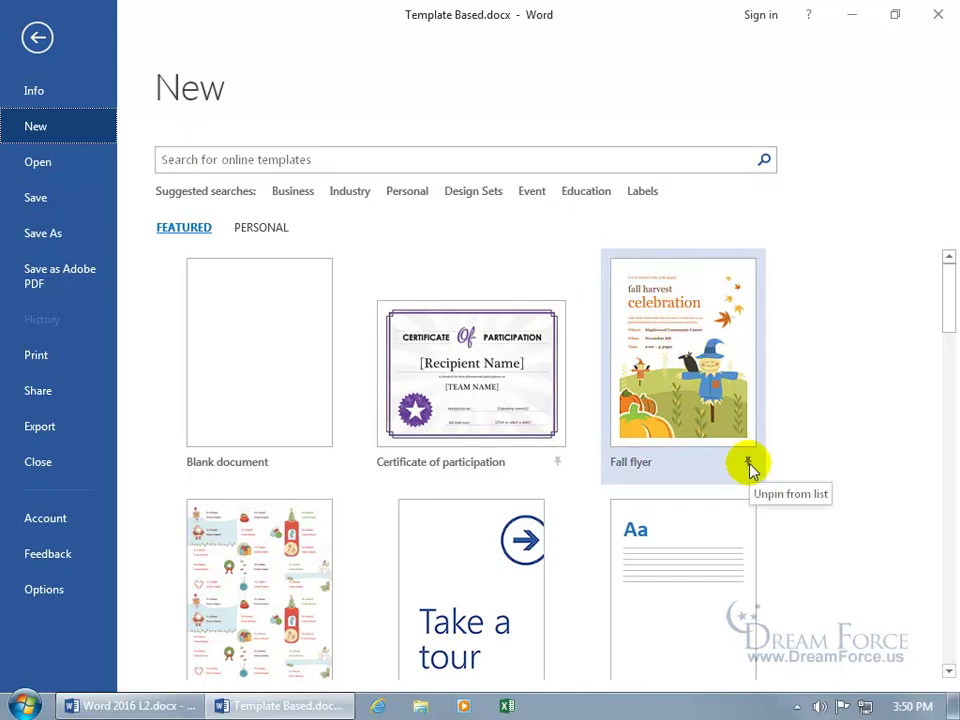
{"action": "left_click", "coordinate": [748, 463]}
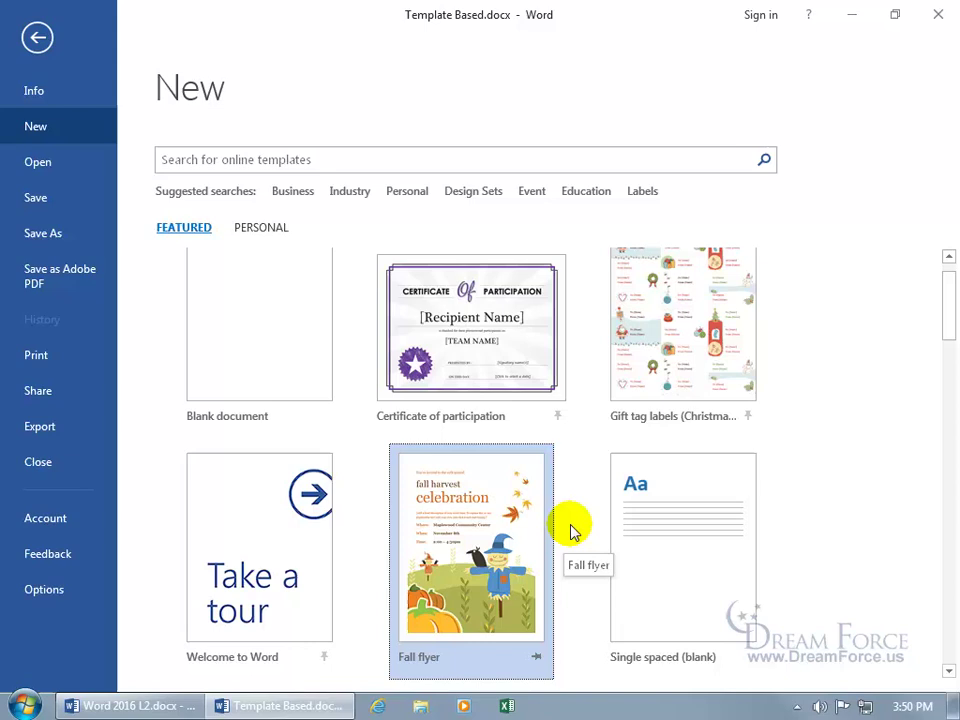
{"action": "left_click", "coordinate": [537, 660]}
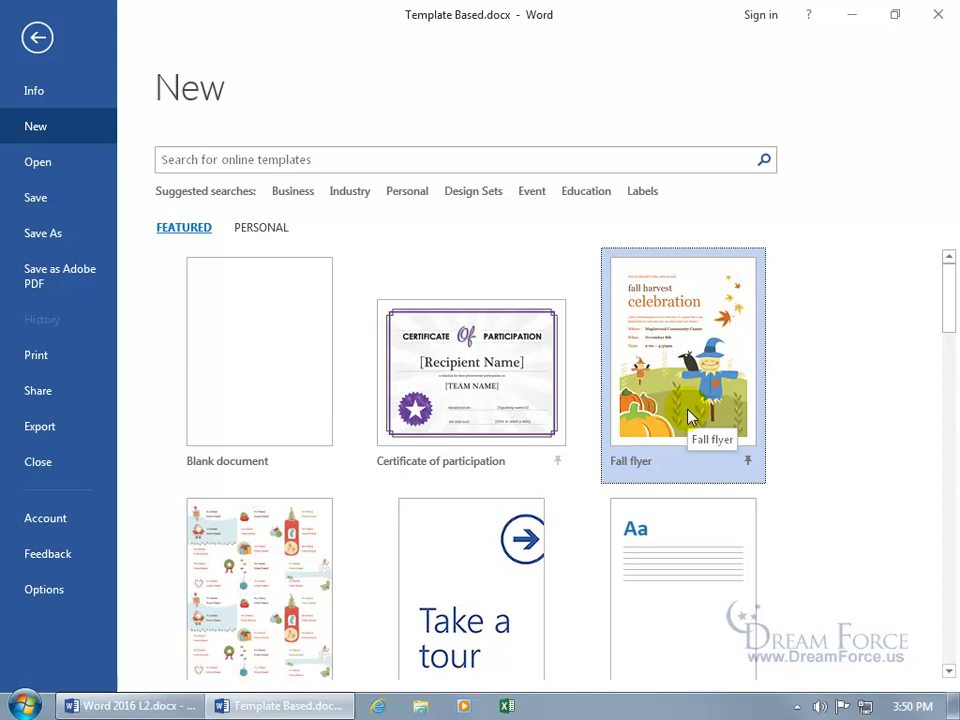
Search the online templates for "christmas".
{"action": "left_click", "coordinate": [307, 162]}
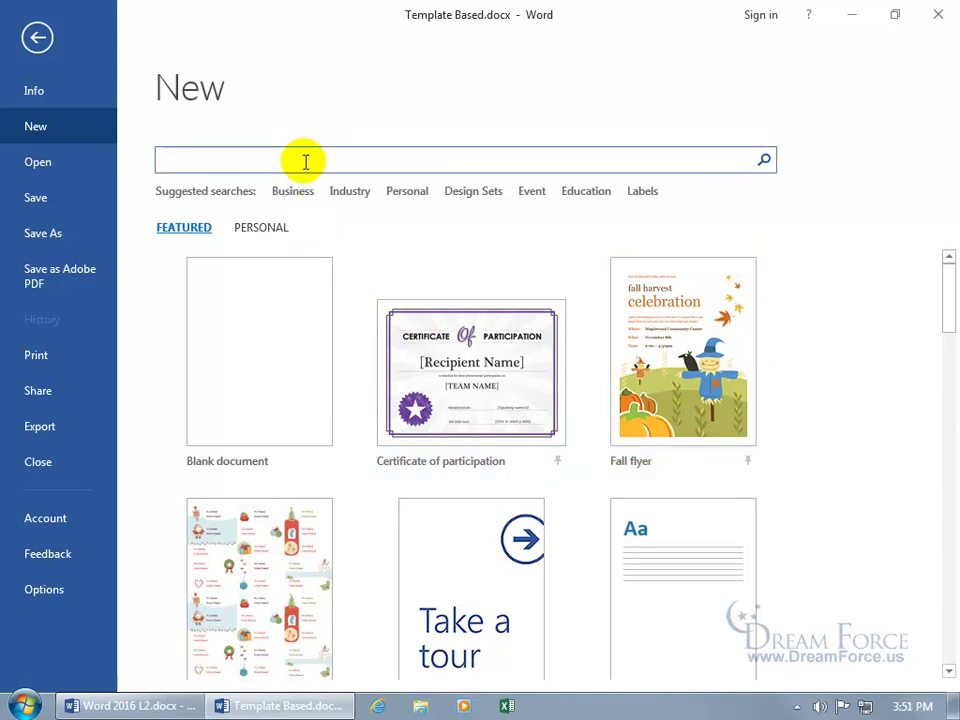
{"action": "type", "text": "christmas"}
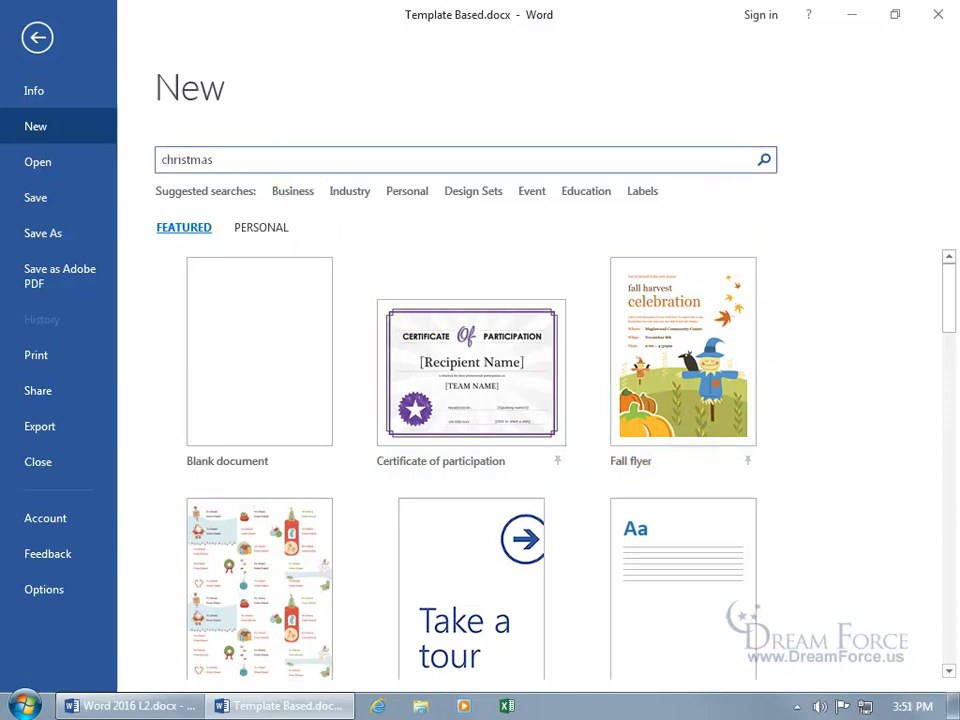
{"action": "key", "text": "Return"}
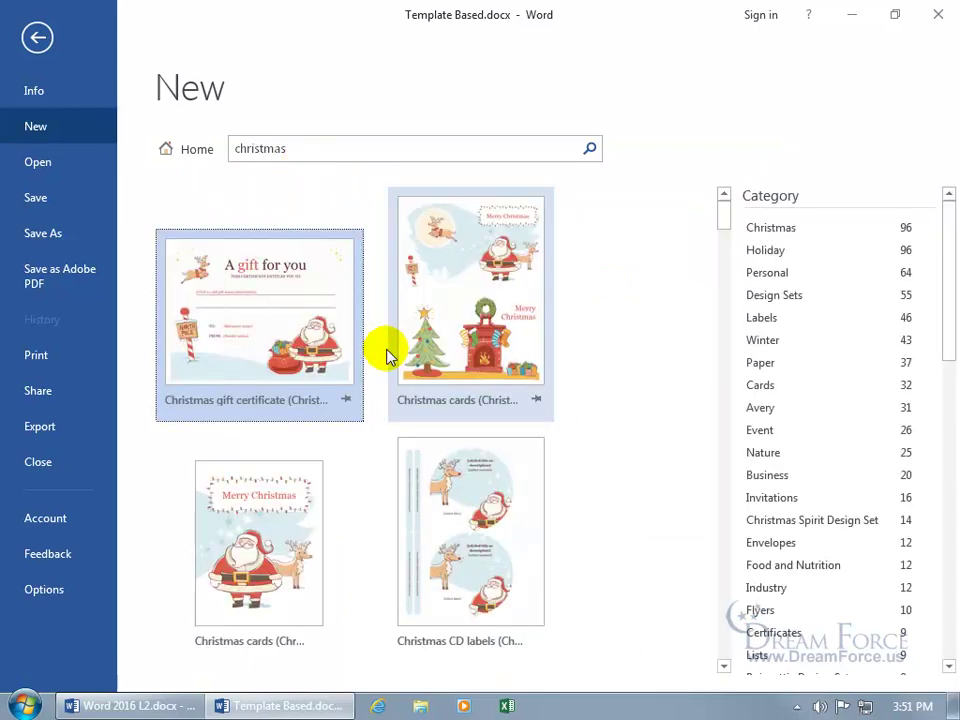
Preview the Christmas gift certificate and create a document from the adjacent Christmas cards template (Christmas Spirit design, 2 per page).
{"action": "left_click", "coordinate": [274, 333]}
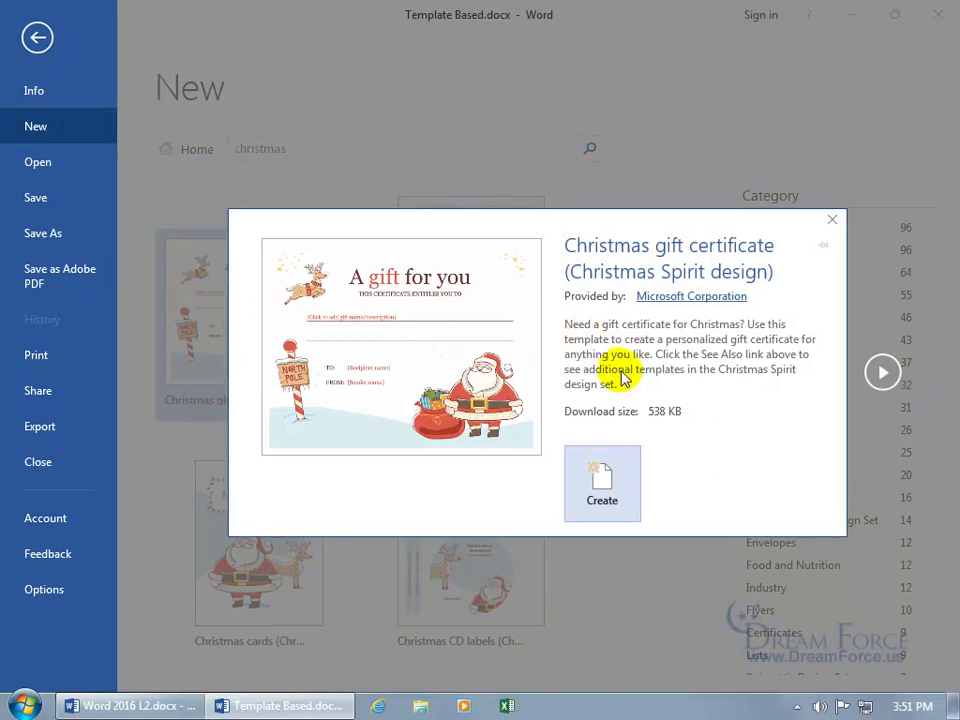
{"action": "left_click", "coordinate": [832, 221]}
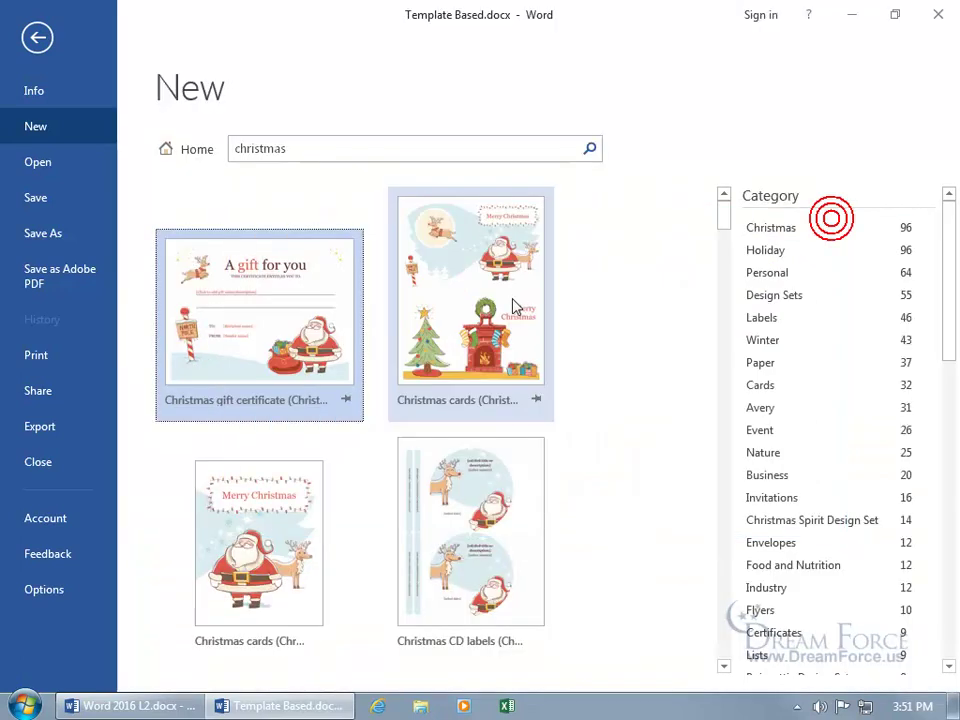
{"action": "left_click", "coordinate": [250, 335]}
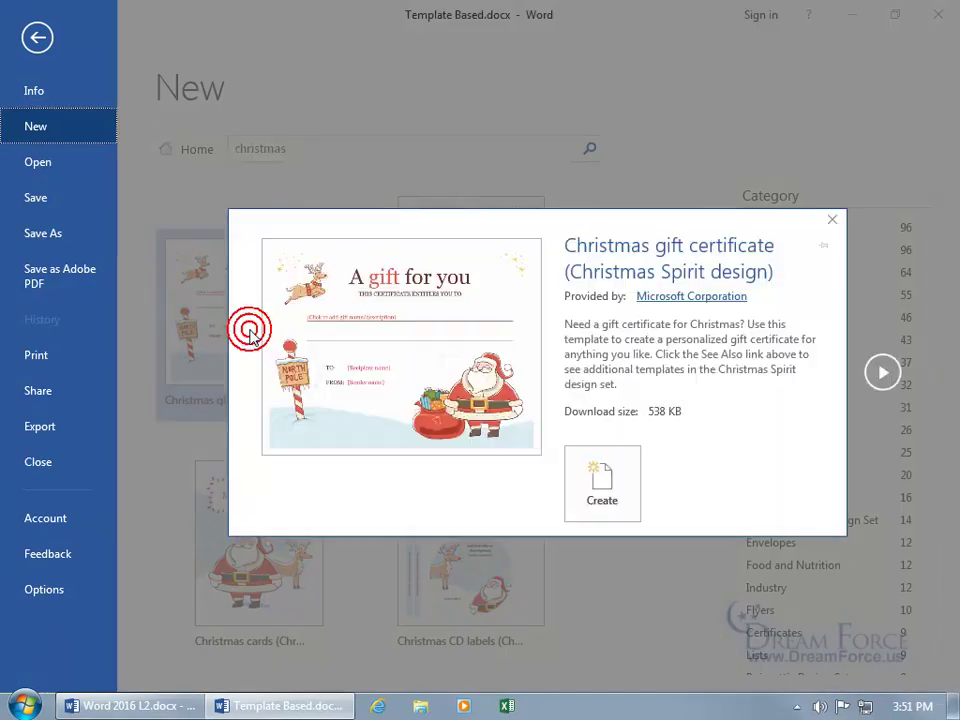
{"action": "left_click", "coordinate": [885, 374]}
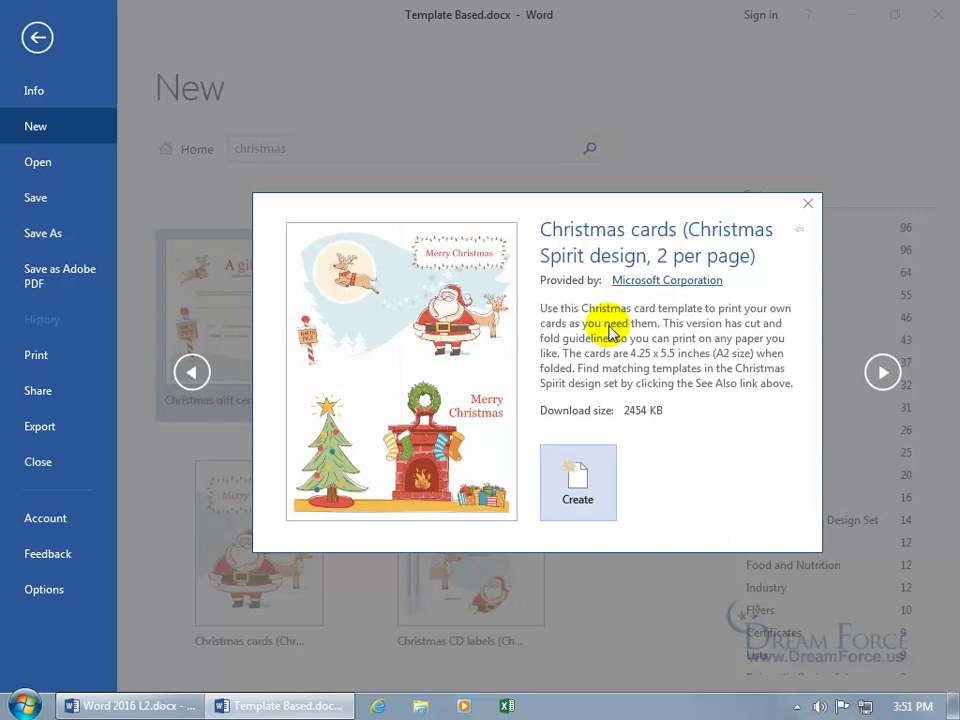
{"action": "left_click", "coordinate": [577, 478]}
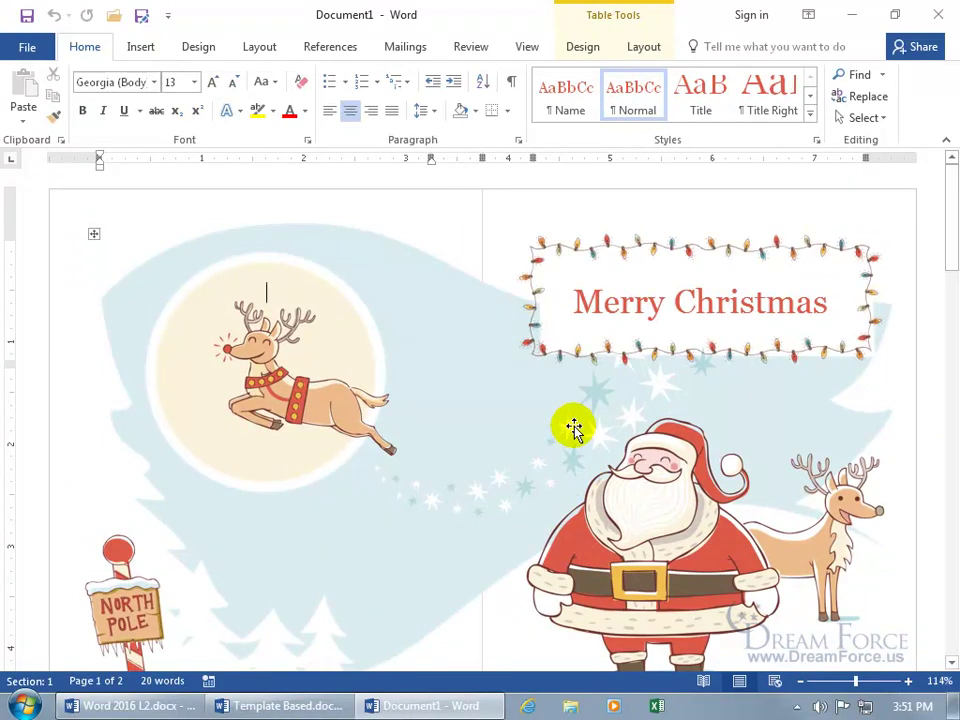
In the first greeting on page 2, replace the word "Best" with "The very best".
{"action": "scroll", "coordinate": [573, 428], "scroll_direction": "down", "scroll_amount": 10}
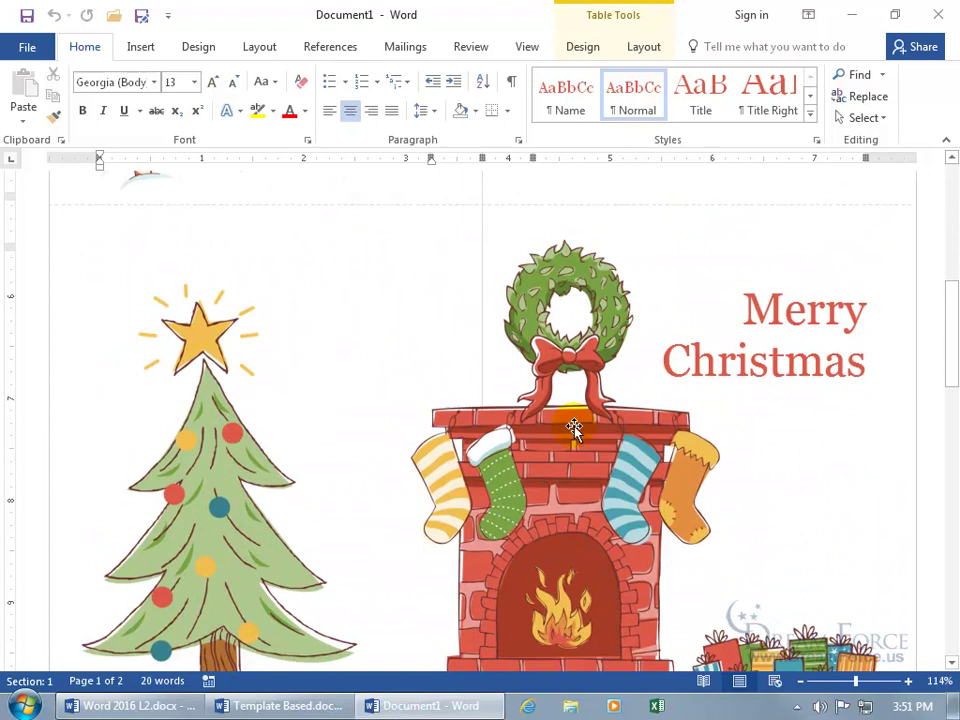
{"action": "scroll", "coordinate": [575, 428], "scroll_direction": "down", "scroll_amount": 10}
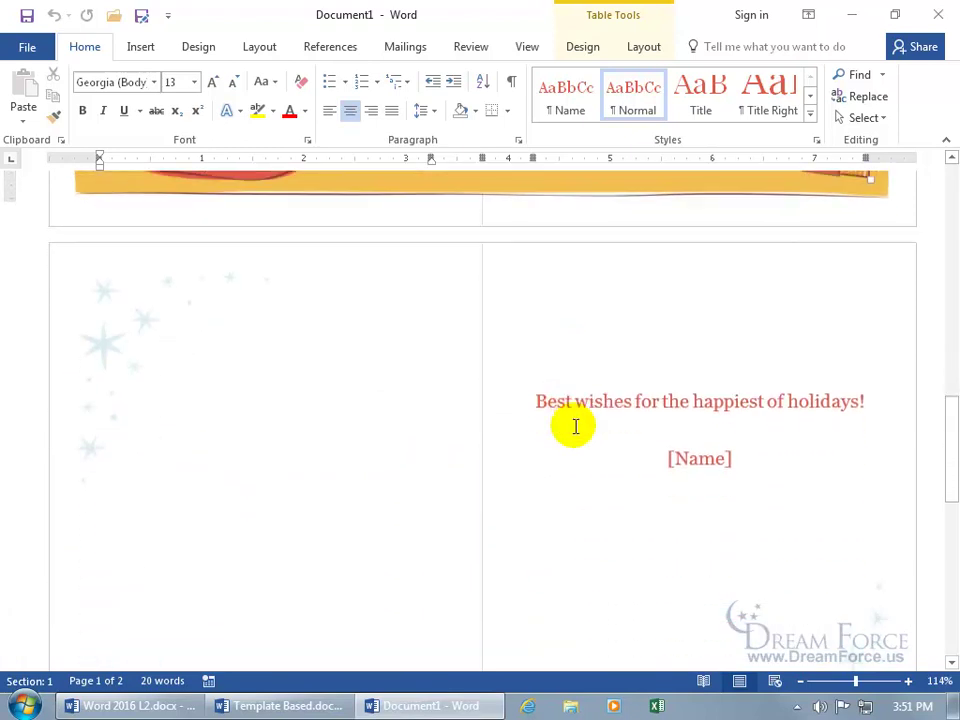
{"action": "scroll", "coordinate": [575, 427], "scroll_direction": "down", "scroll_amount": 1}
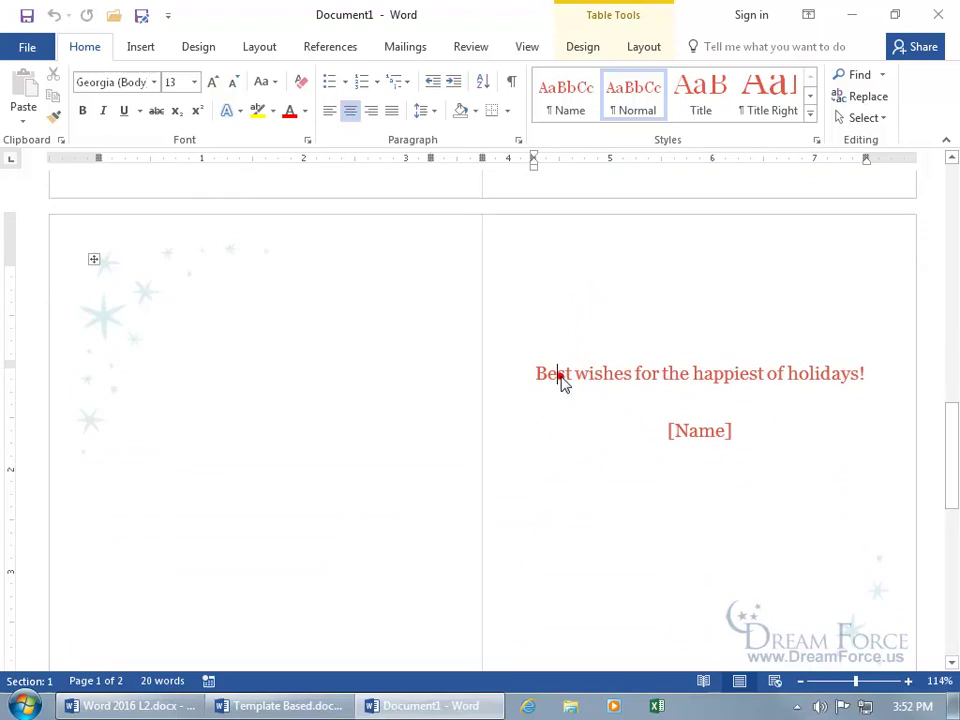
{"action": "double_click", "coordinate": [559, 378]}
{"action": "type", "text": "The very best"}
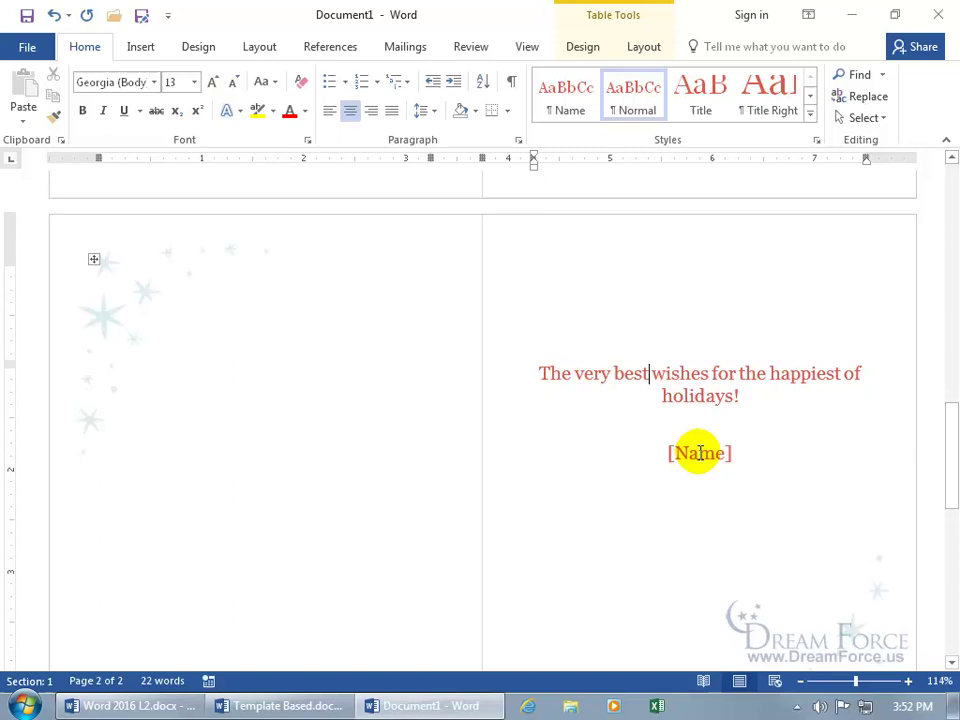
Save the card to the Desktop as a Word document named Merry Christmas.docx.
{"action": "mouse_move", "coordinate": [948, 443]}
{"action": "left_mouse_down"}
{"action": "mouse_move", "coordinate": [950, 538]}
{"action": "mouse_move", "coordinate": [949, 454]}
{"action": "mouse_move", "coordinate": [948, 465]}
{"action": "left_mouse_up"}
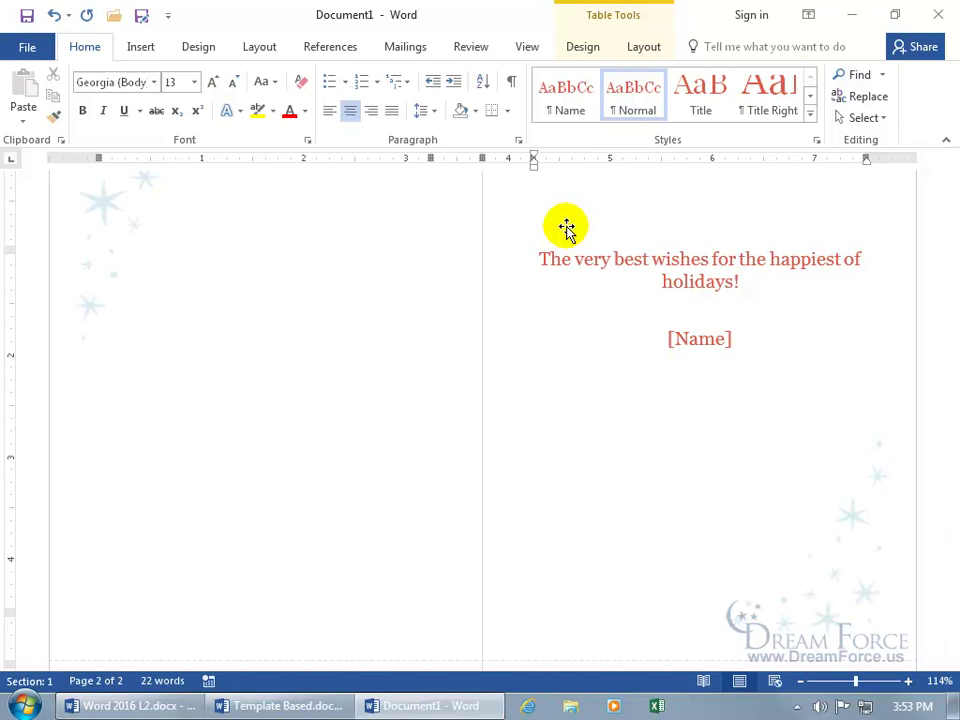
{"action": "left_click", "coordinate": [27, 16]}
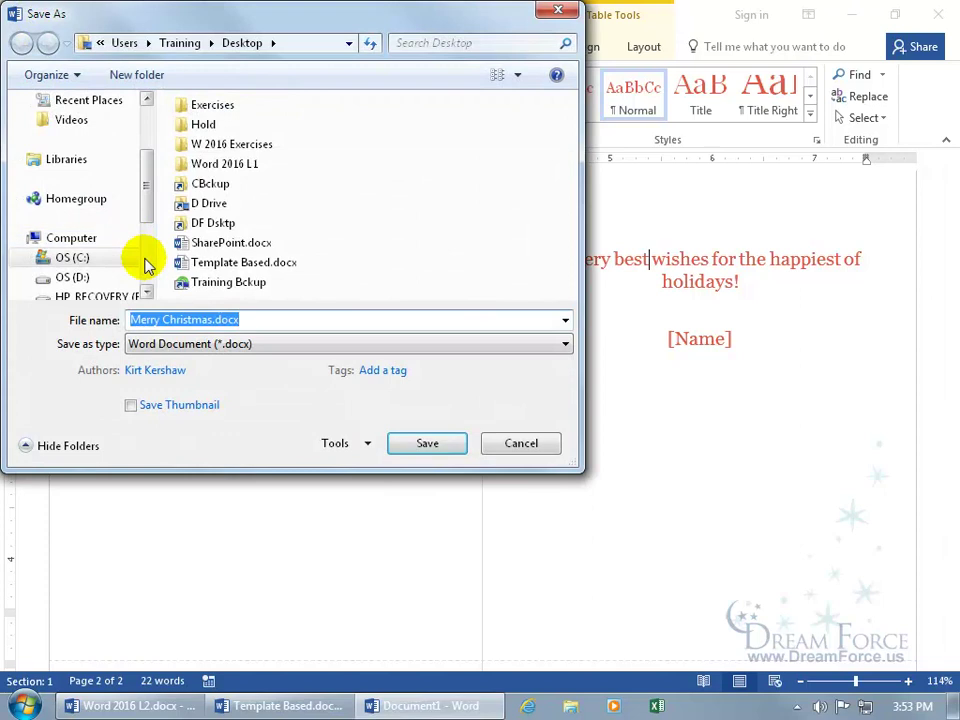
{"action": "left_click_drag", "start_coordinate": [147, 18], "coordinate": [340, 130]}
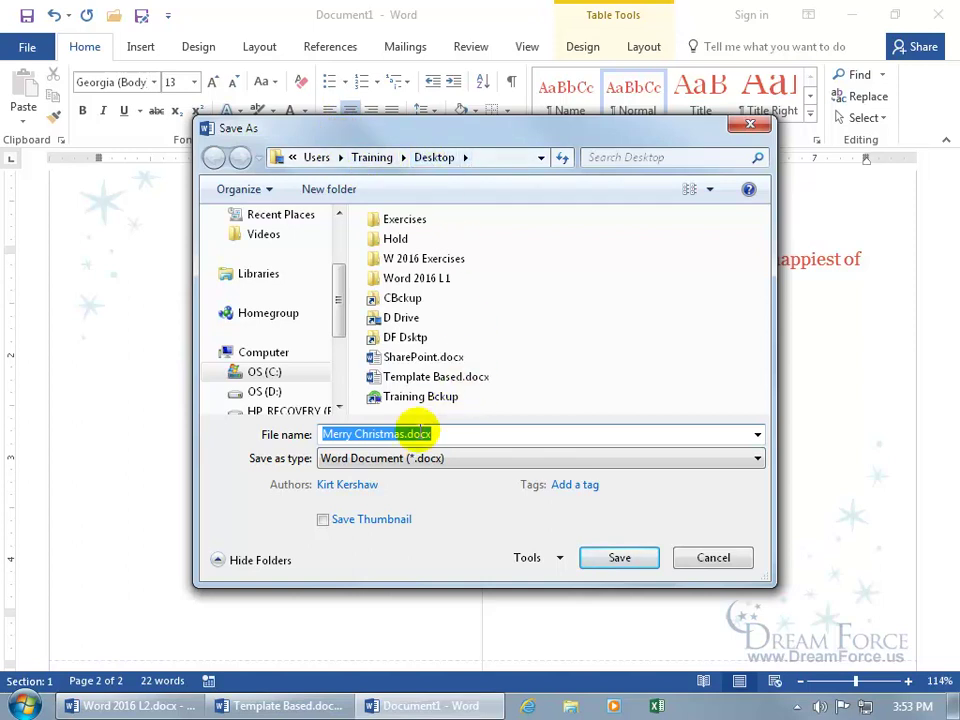
{"action": "left_click", "coordinate": [641, 564]}
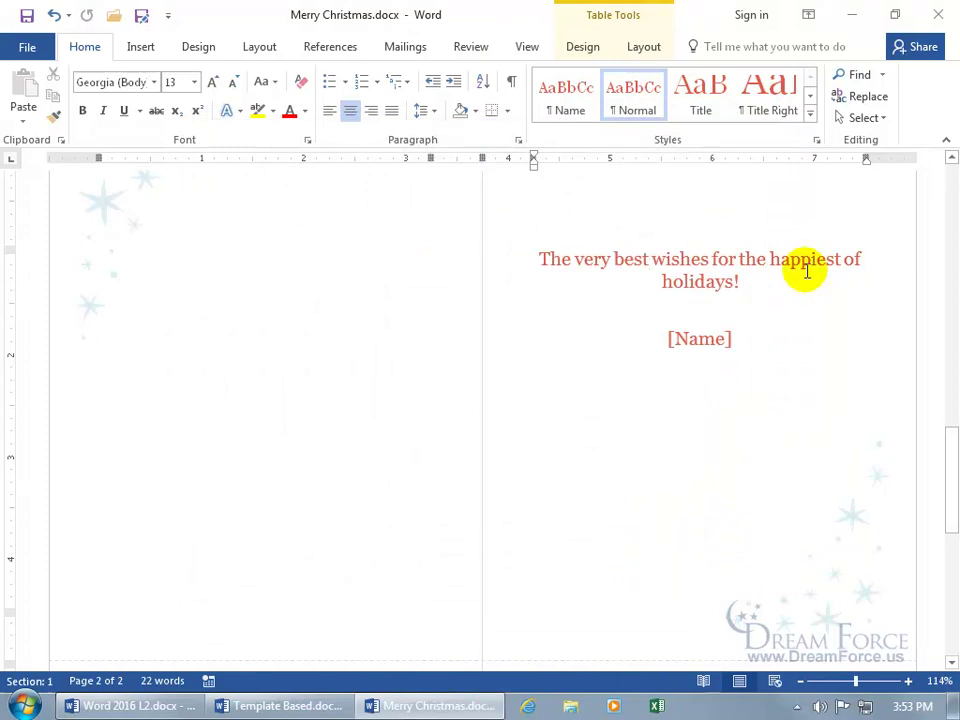
Close the card and Template Based.docx, and reopen Merry Christmas.docx from the desktop to check its edited greeting.
{"action": "left_click", "coordinate": [938, 20]}
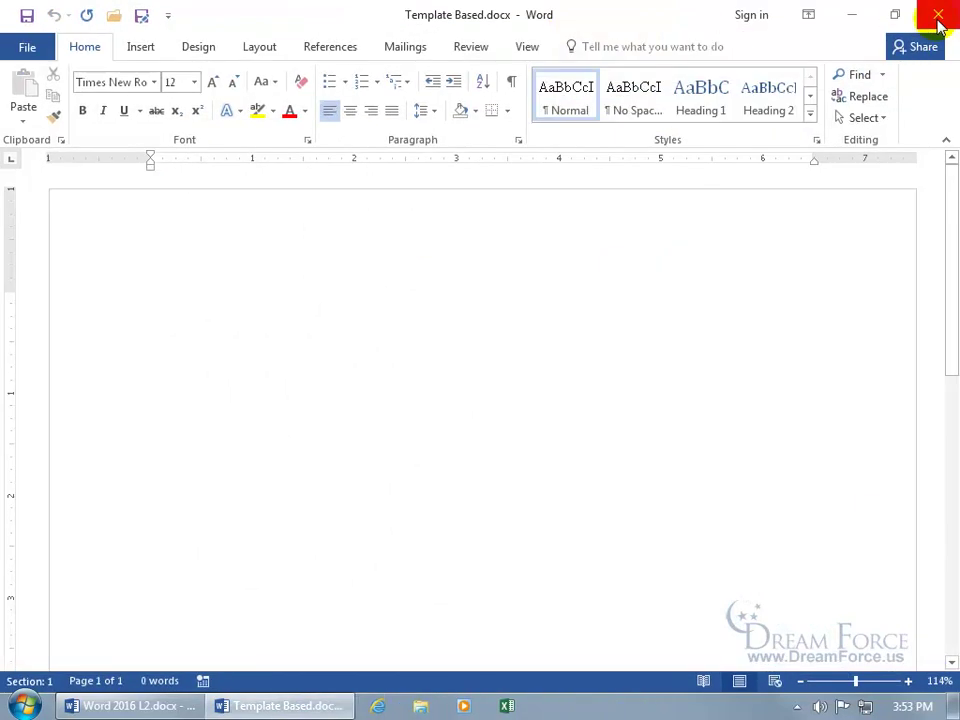
{"action": "left_click", "coordinate": [938, 18]}
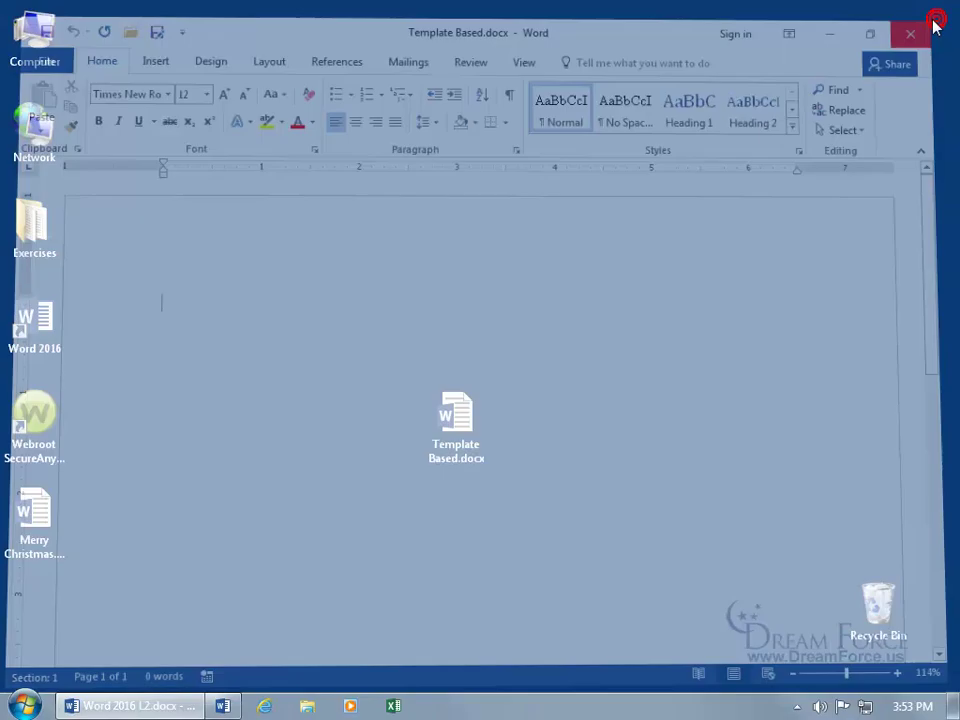
{"action": "left_click", "coordinate": [48, 512]}
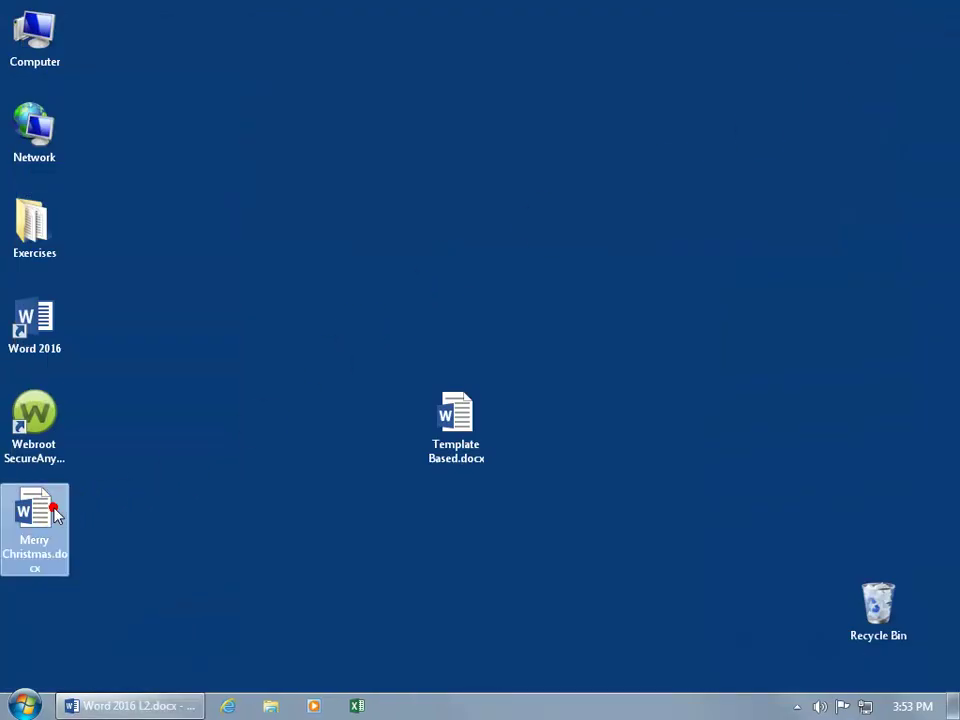
{"action": "double_click", "coordinate": [48, 512]}
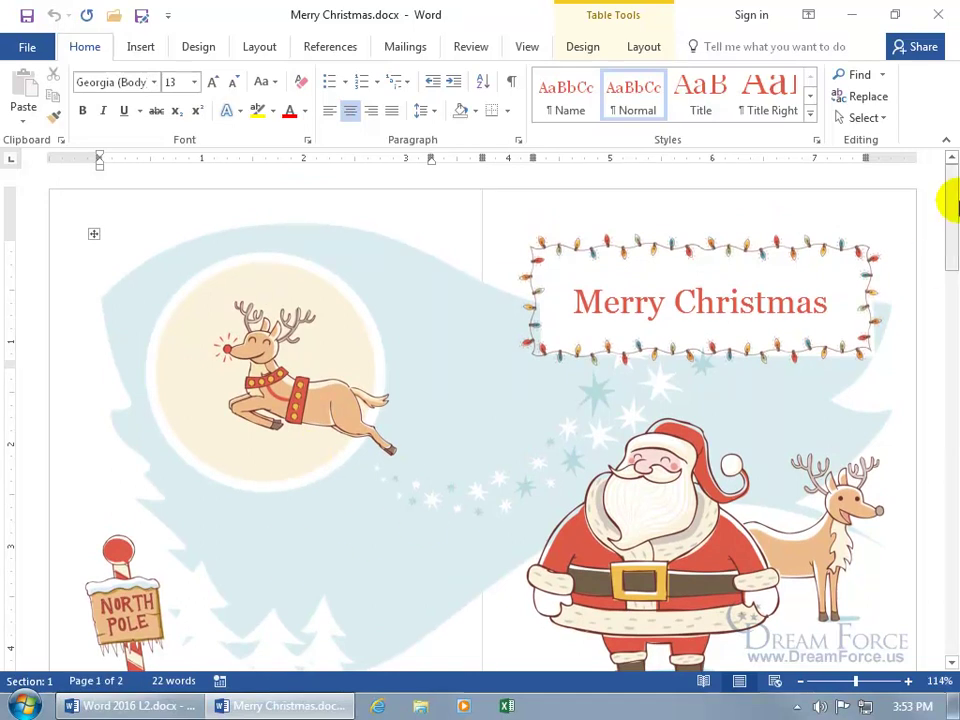
{"action": "left_click_drag", "start_coordinate": [945, 201], "coordinate": [950, 456]}
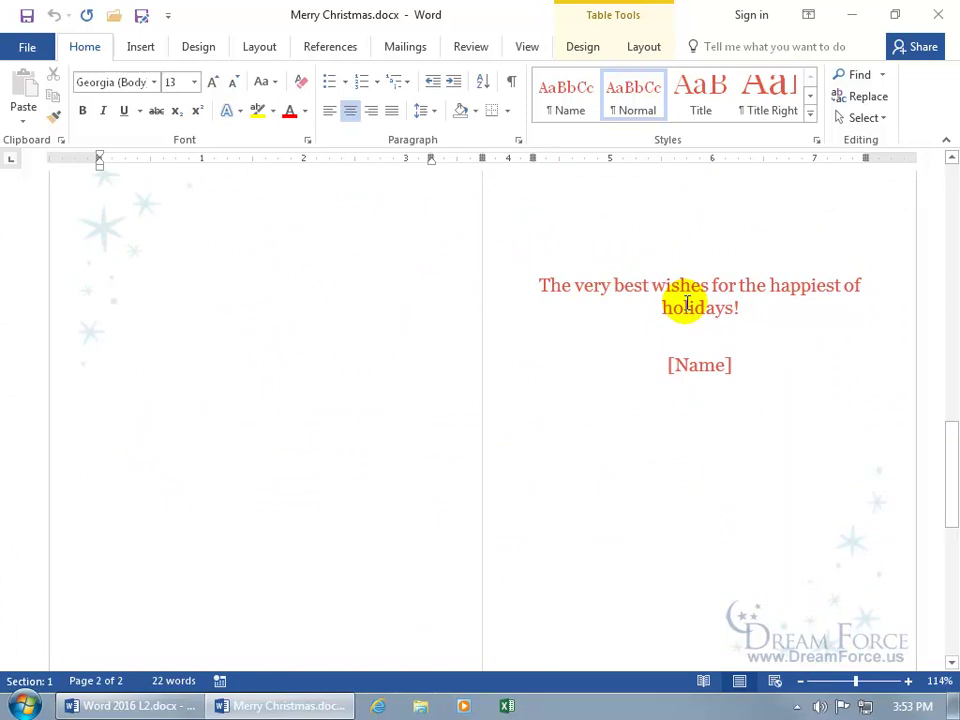
Pin the recently used Christmas cards template to the featured list of new-document templates.
{"action": "left_click", "coordinate": [24, 50]}
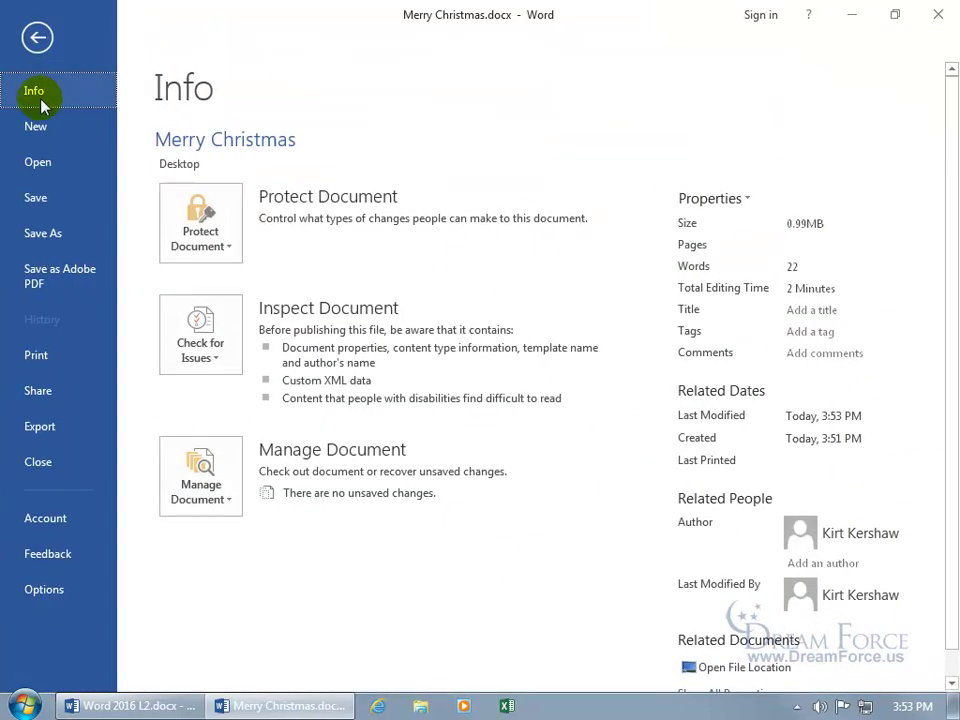
{"action": "left_click", "coordinate": [44, 126]}
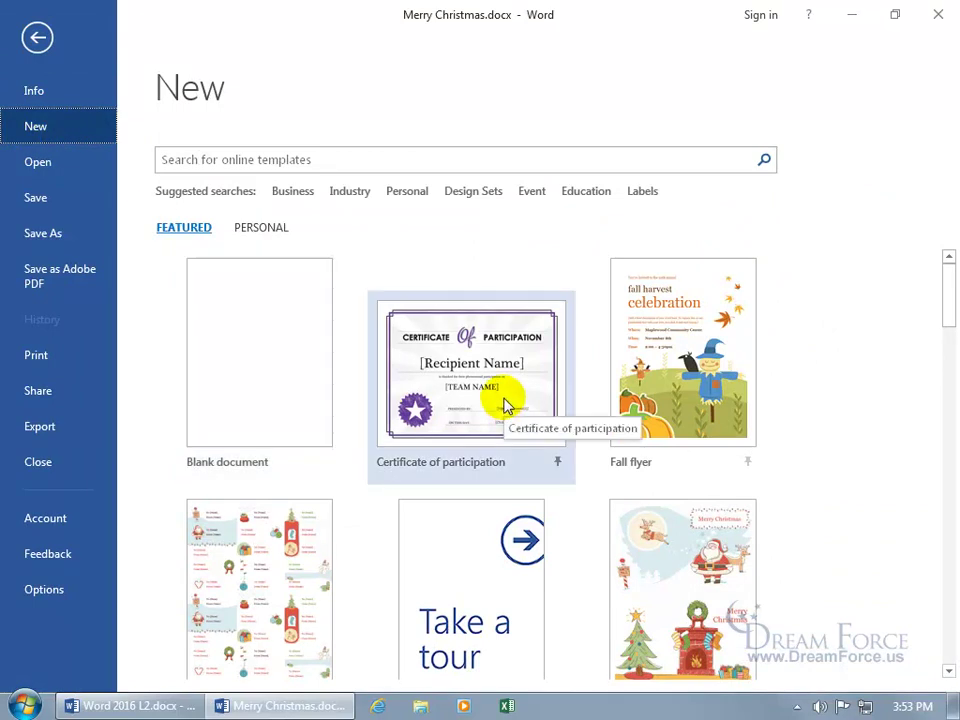
{"action": "scroll", "coordinate": [720, 487], "scroll_direction": "down", "scroll_amount": 1}
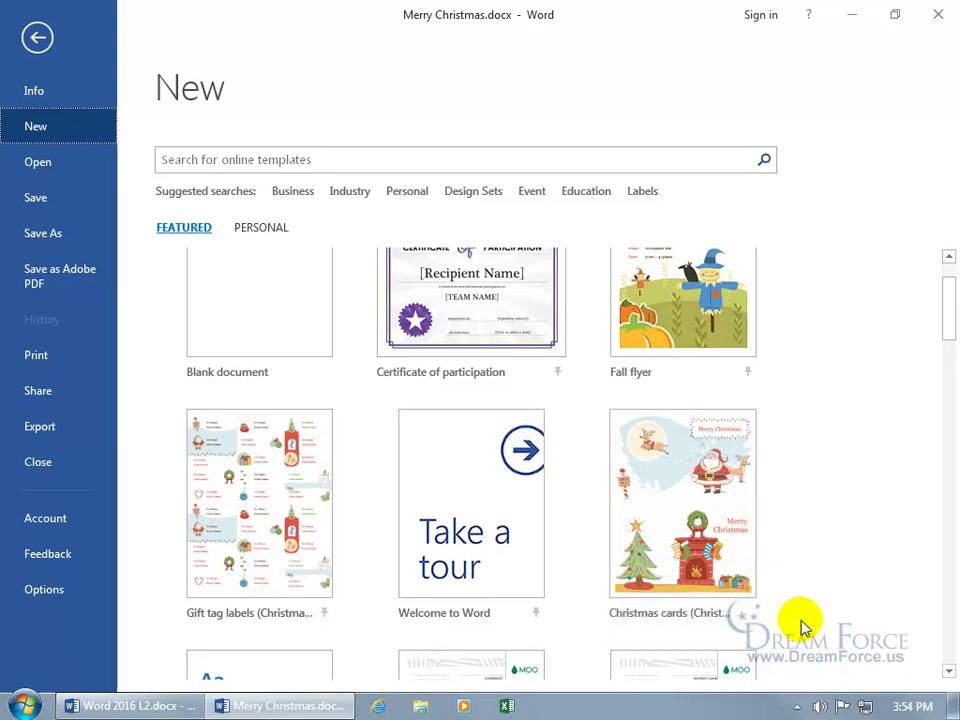
{"action": "left_click", "coordinate": [746, 613]}
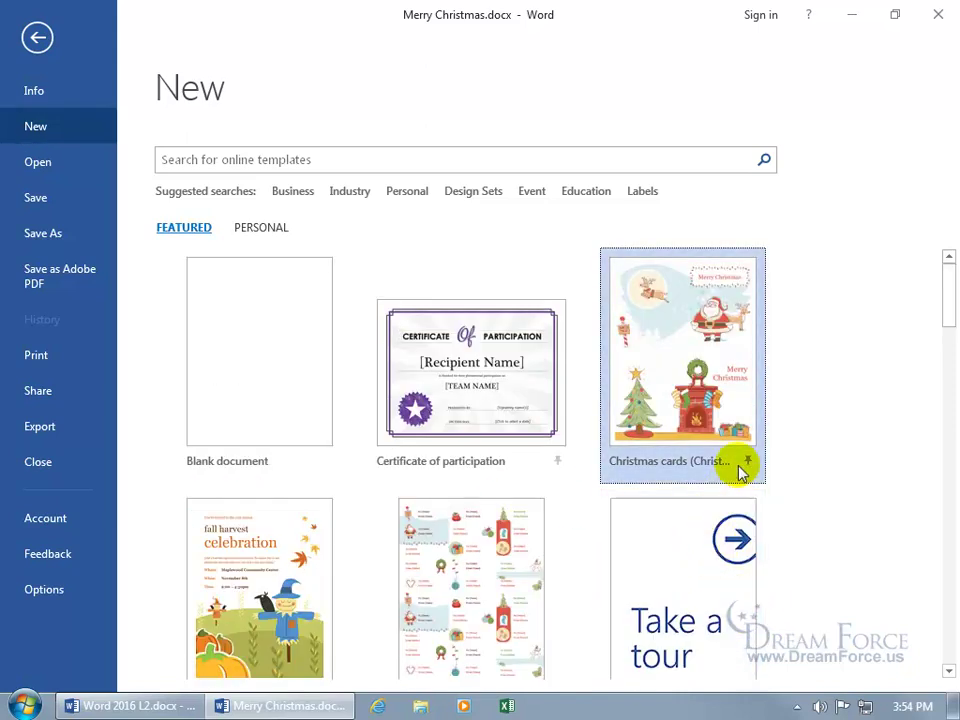